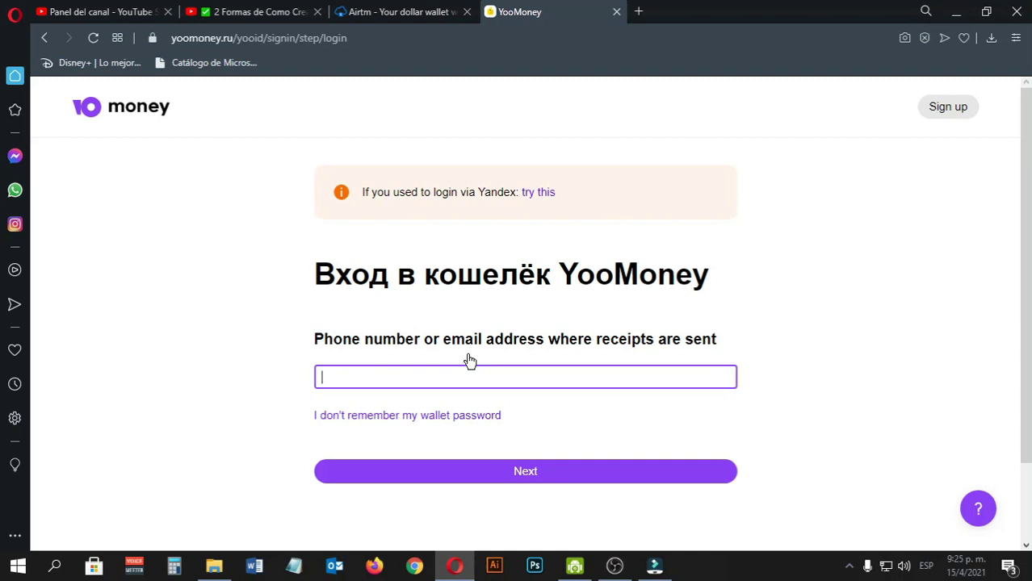
Step: Look over the YouTube video page about two ways to create virtual credit cards
{"action": "left_click", "coordinate": [258, 11]}
{"action": "scroll", "coordinate": [524, 323], "scroll_direction": "down", "scroll_amount": 3}
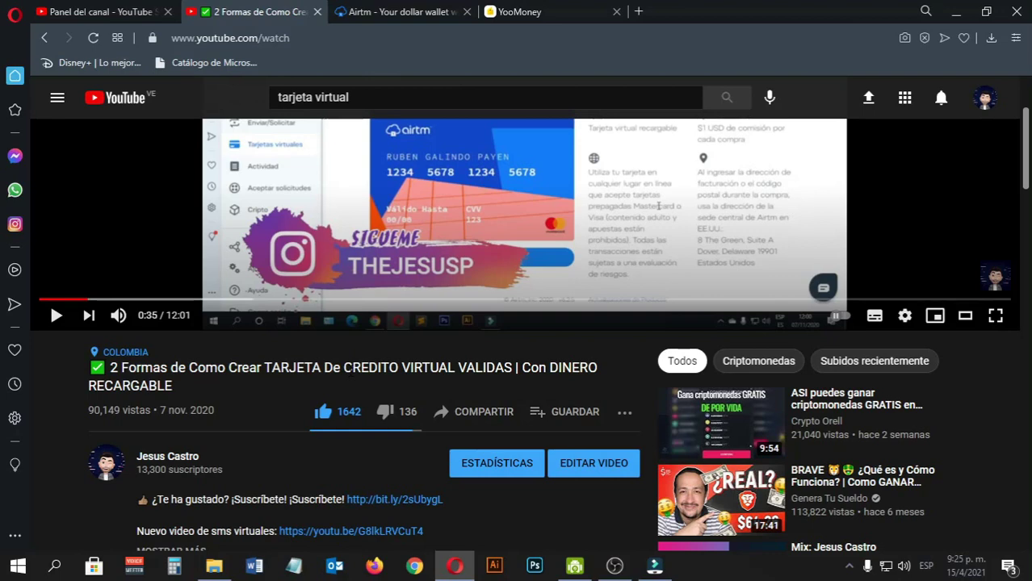
{"action": "scroll", "coordinate": [487, 286], "scroll_direction": "up", "scroll_amount": 2}
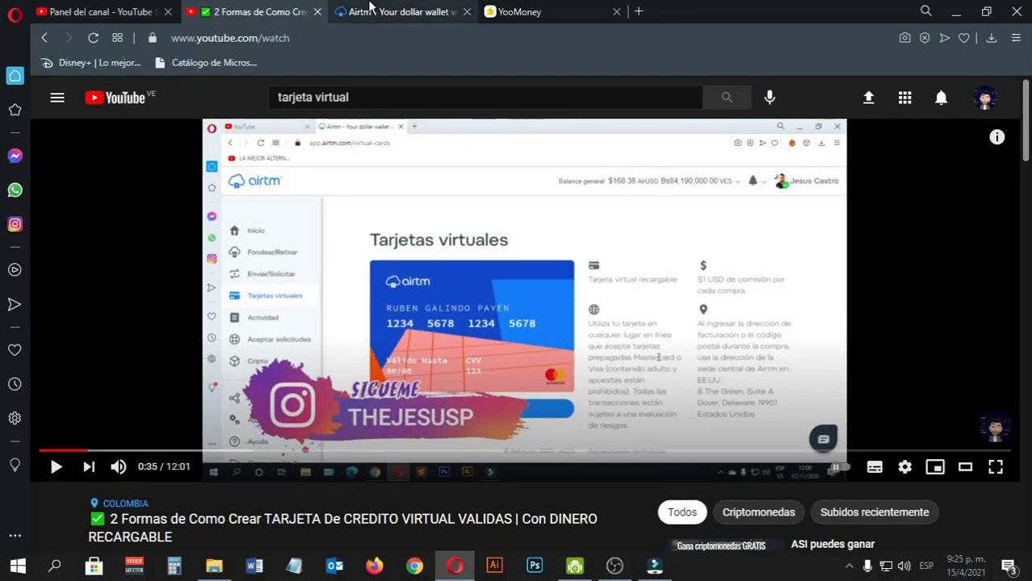
Step: Switch to Airtm and open the form for obtaining a new rechargeable virtual card
{"action": "left_click", "coordinate": [395, 12]}
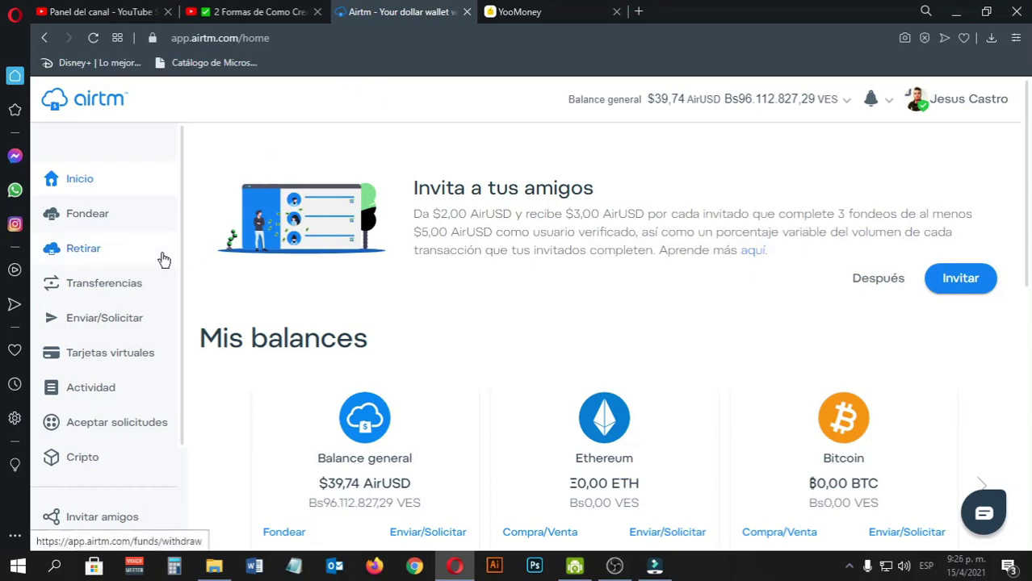
{"action": "left_click", "coordinate": [139, 359]}
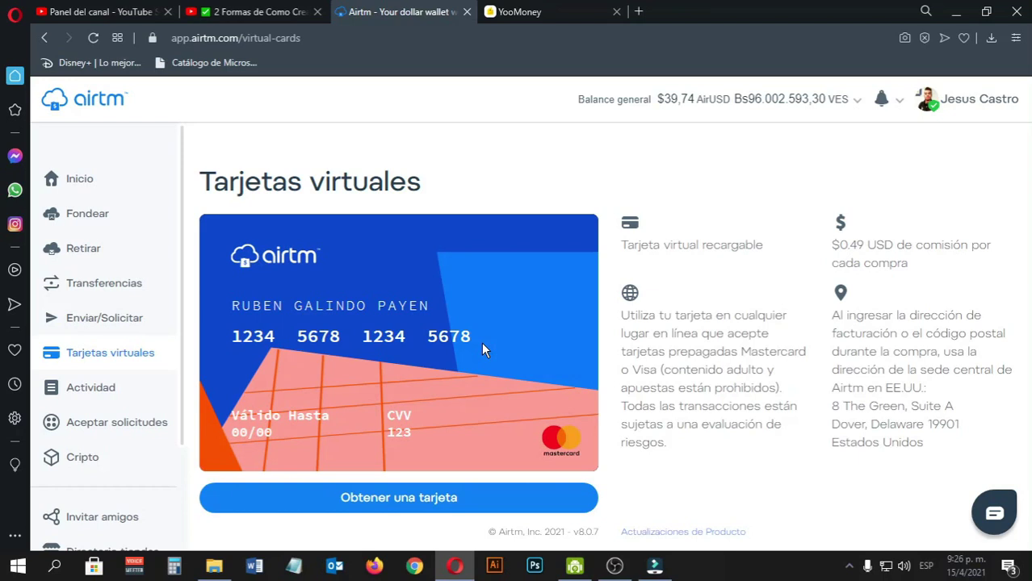
{"action": "left_click", "coordinate": [452, 498]}
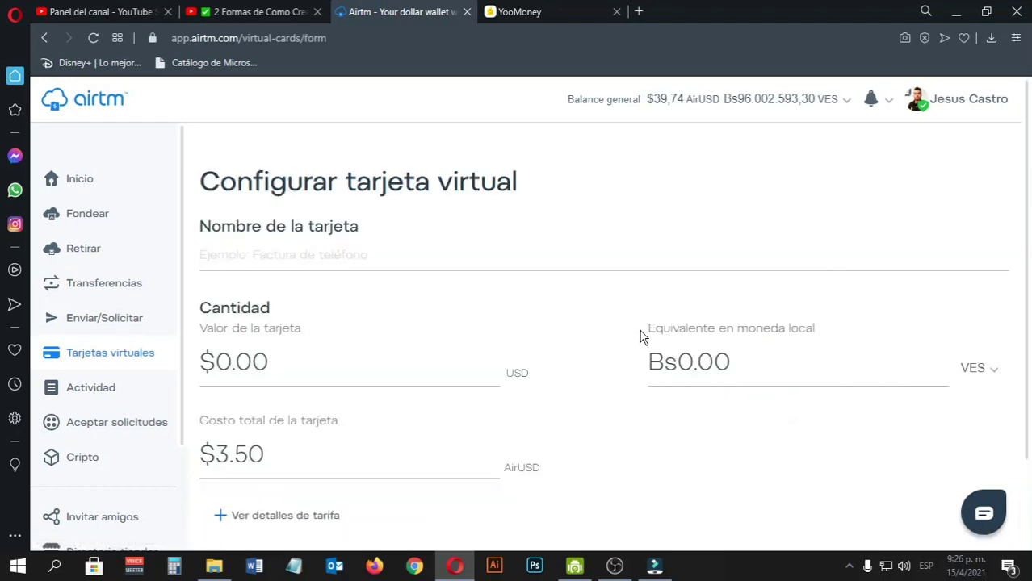
Step: Set the virtual card's value to 5 USD and check the total card cost
{"action": "left_click", "coordinate": [382, 371]}
{"action": "type", "text": "5"}
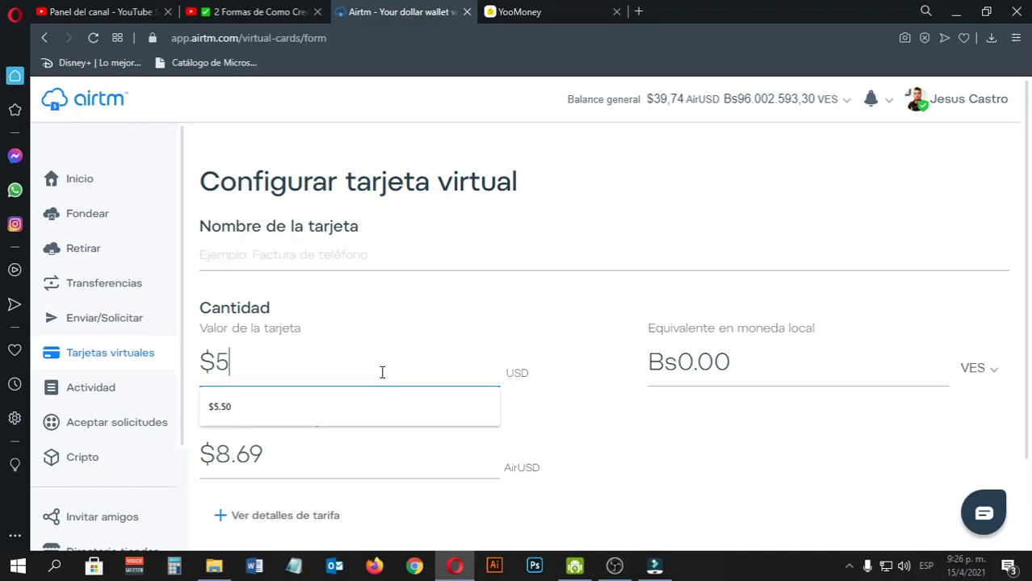
{"action": "left_click", "coordinate": [290, 441]}
{"action": "triple_click", "coordinate": [290, 442]}
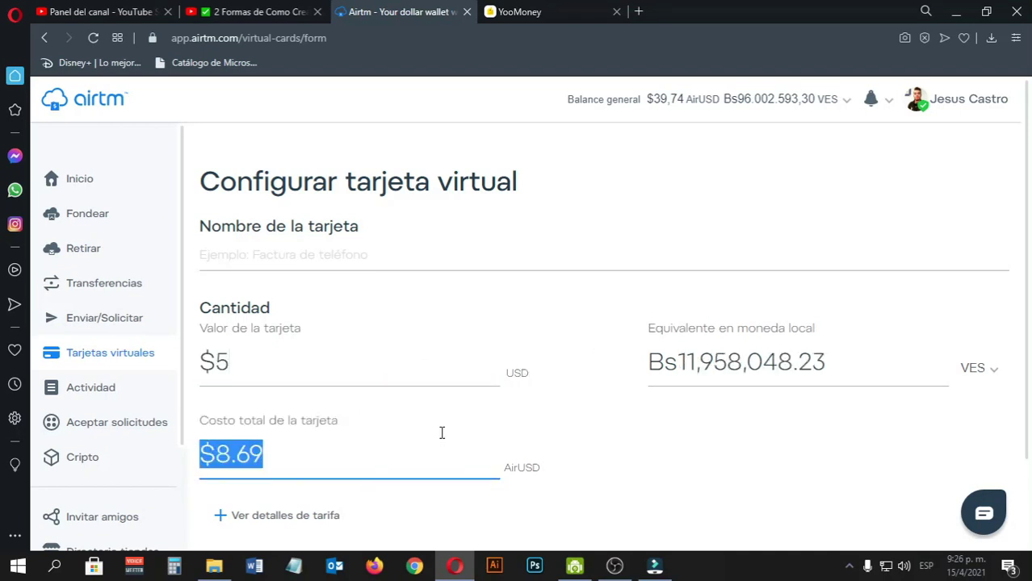
{"action": "left_click", "coordinate": [579, 420]}
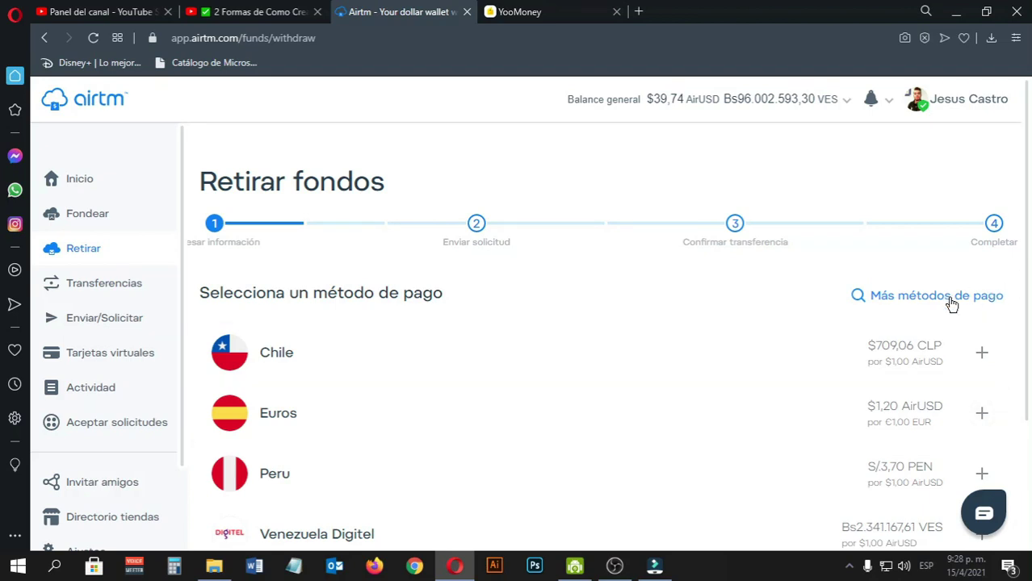
Step: Choose the single-purchase virtual card handled by Airtm, among the gift card methods, as the withdrawal payment method
{"action": "left_click", "coordinate": [886, 298]}
{"action": "scroll", "coordinate": [542, 364], "scroll_direction": "down", "scroll_amount": 2}
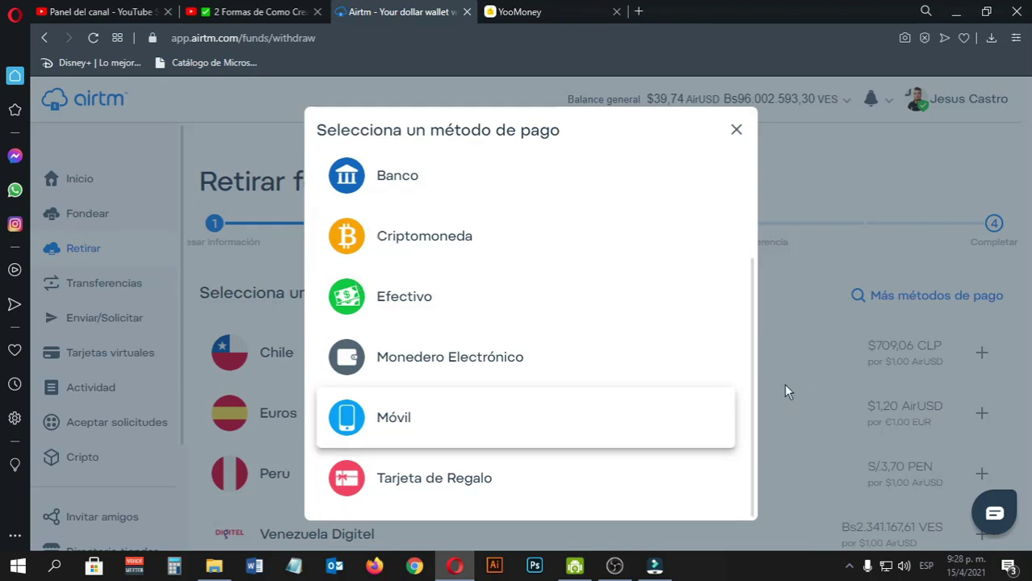
{"action": "left_click", "coordinate": [553, 493]}
{"action": "scroll", "coordinate": [571, 401], "scroll_direction": "down", "scroll_amount": 5}
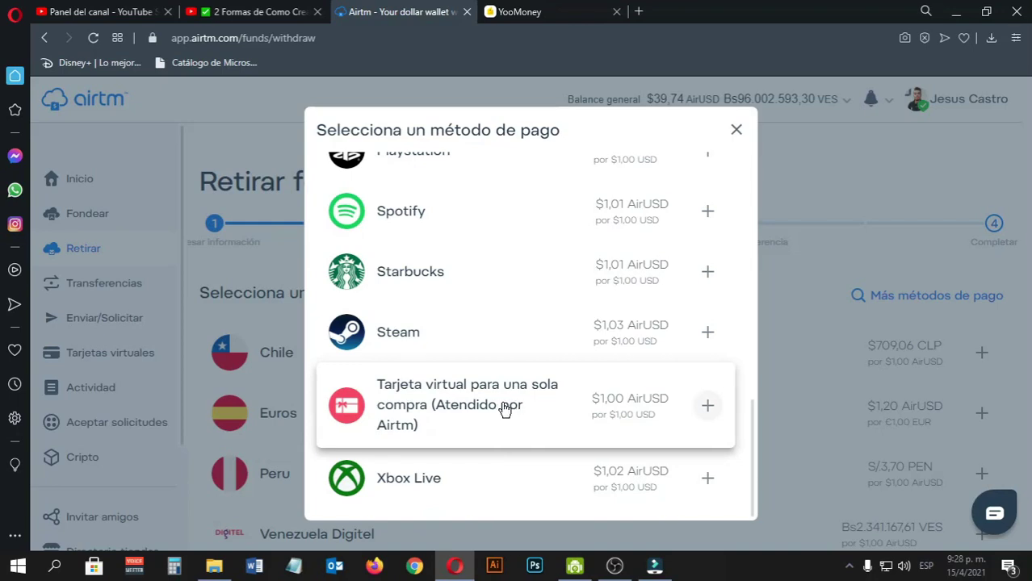
{"action": "left_click", "coordinate": [505, 411]}
Step: Set the funds to send for the withdrawal to 5.40 AirUSD
{"action": "left_click", "coordinate": [406, 357]}
{"action": "key", "text": "ctrl+a"}
{"action": "type", "text": "5"}
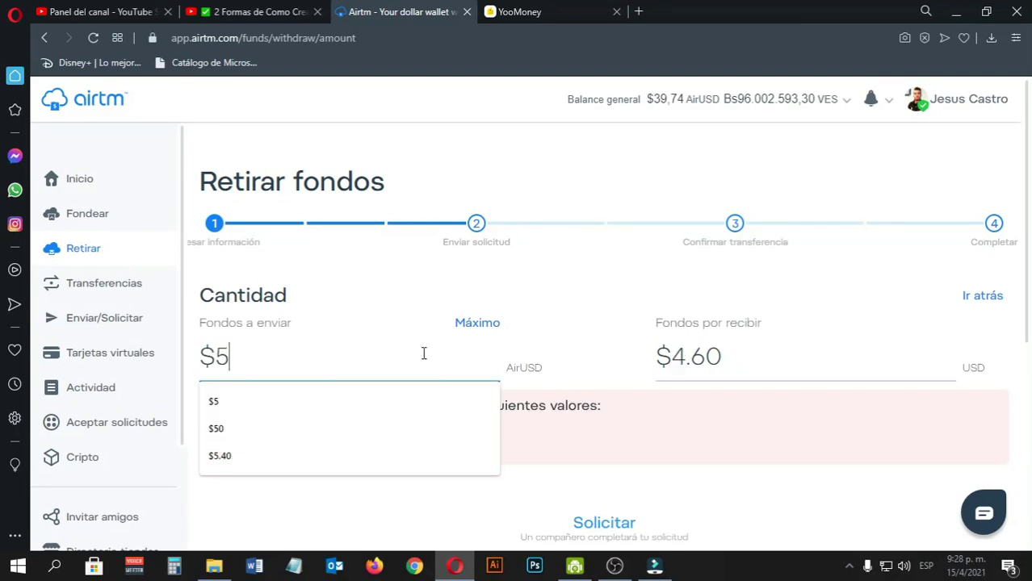
{"action": "type", "text": ".40"}
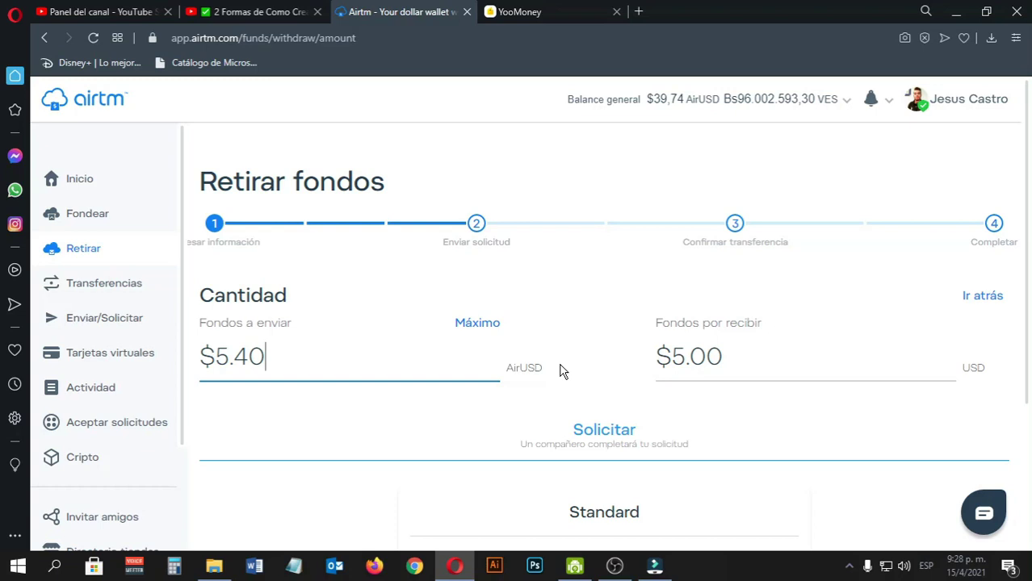
{"action": "left_click", "coordinate": [615, 404]}
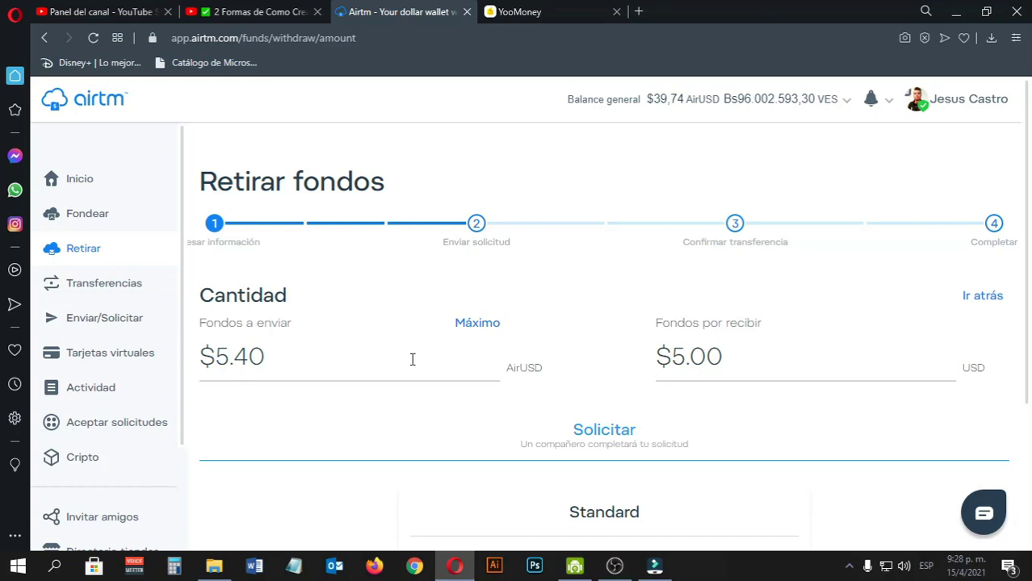
{"action": "left_click_drag", "start_coordinate": [310, 359], "coordinate": [241, 357]}
{"action": "left_click", "coordinate": [564, 426]}
Step: Revisit the YouTube video about virtual credit cards and return to Airtm
{"action": "left_click", "coordinate": [266, 11]}
{"action": "scroll", "coordinate": [432, 355], "scroll_direction": "down", "scroll_amount": 2}
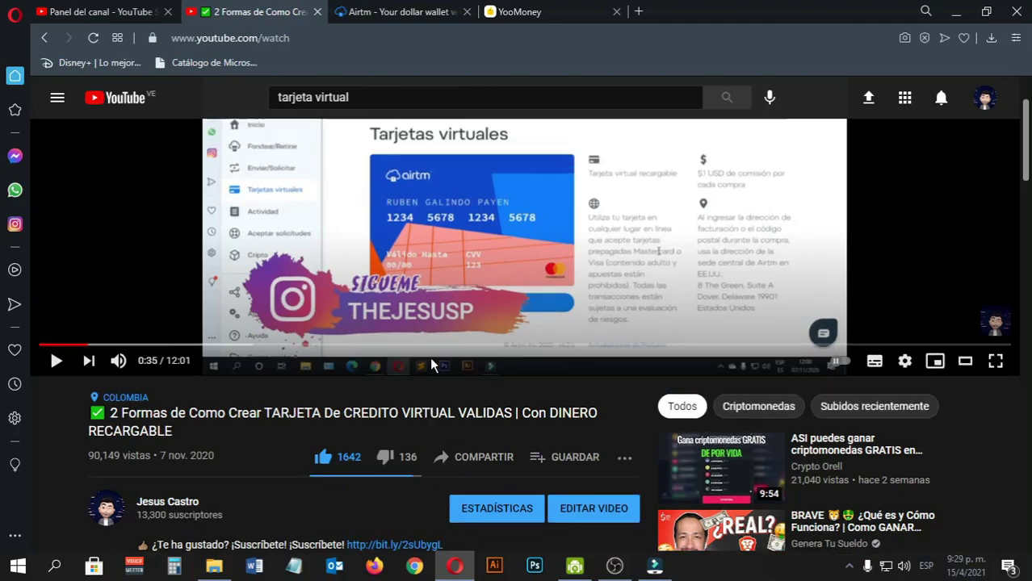
{"action": "left_click", "coordinate": [390, 11]}
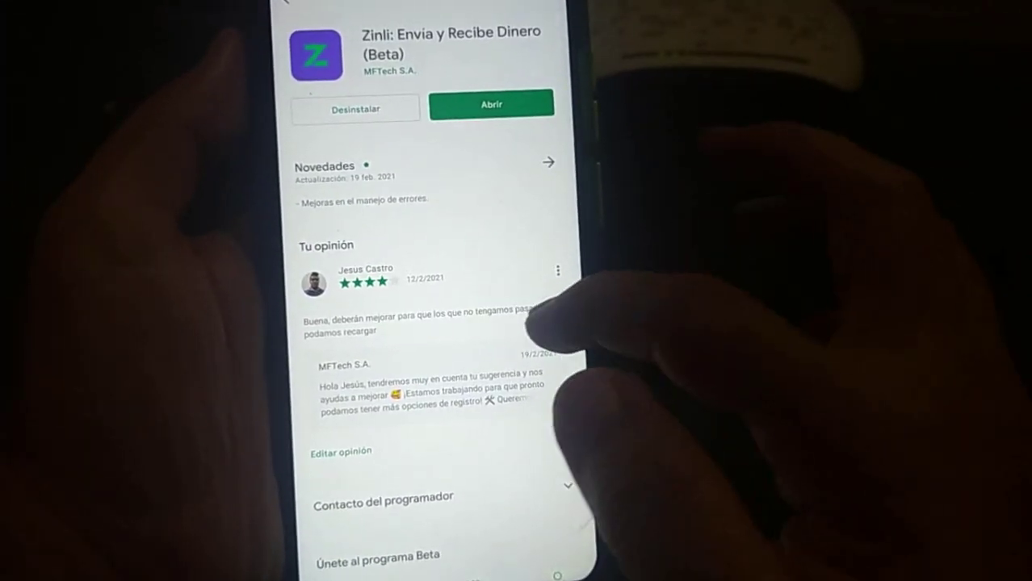
Step: Examine the Zinli app's Play Store listing, including its beta program, description, ratings and screenshots
{"action": "scroll", "coordinate": [436, 323], "scroll_direction": "down", "scroll_amount": 5}
{"action": "scroll", "coordinate": [436, 323], "scroll_direction": "down", "scroll_amount": 5}
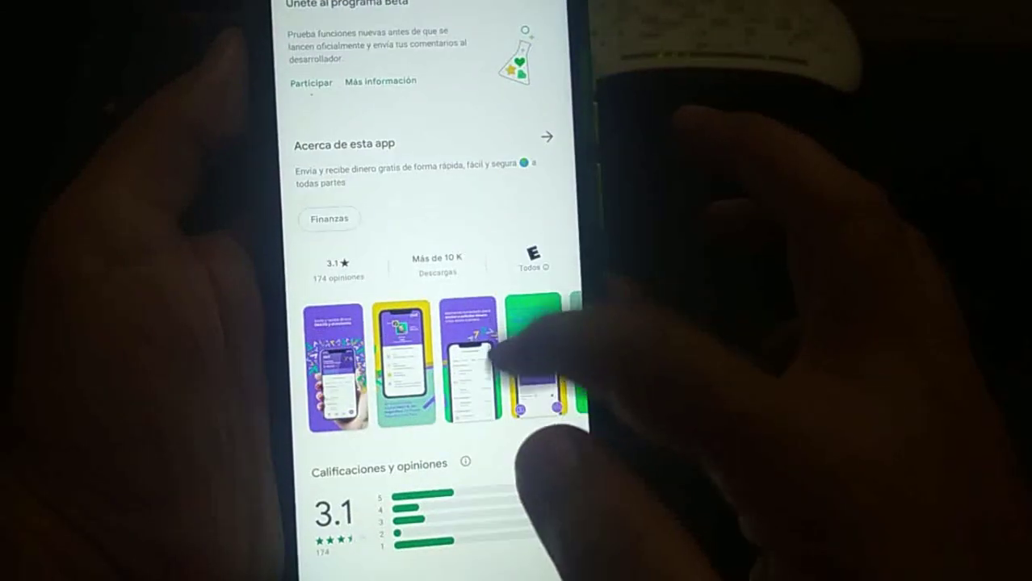
{"action": "scroll", "coordinate": [436, 322], "scroll_direction": "up", "scroll_amount": 5}
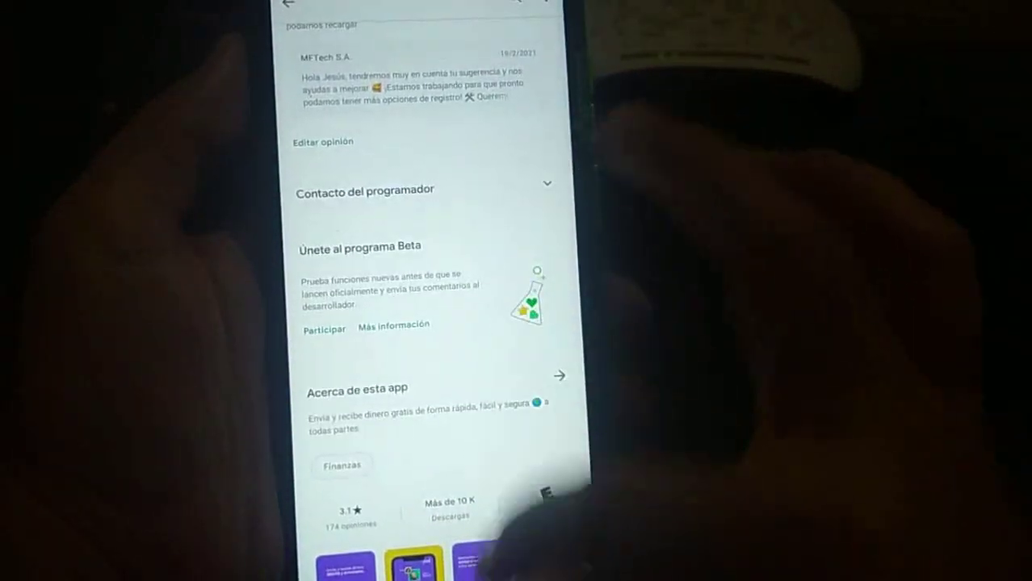
{"action": "scroll", "coordinate": [435, 323], "scroll_direction": "down", "scroll_amount": 4}
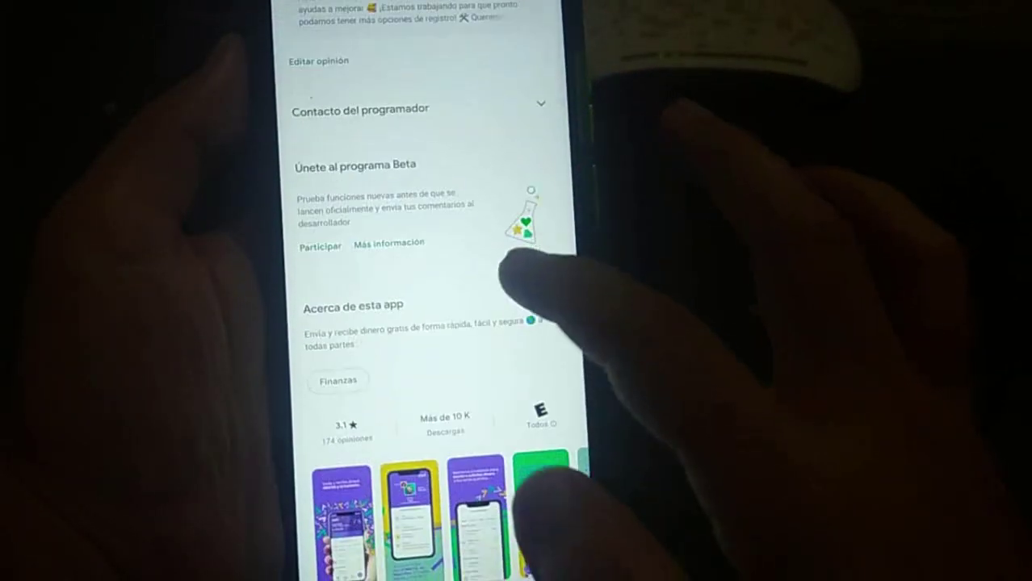
Step: Leave the Play Store, open the Zinli app on the phone and log in without entering the password
{"action": "left_click_drag", "start_coordinate": [436, 573], "coordinate": [436, 348]}
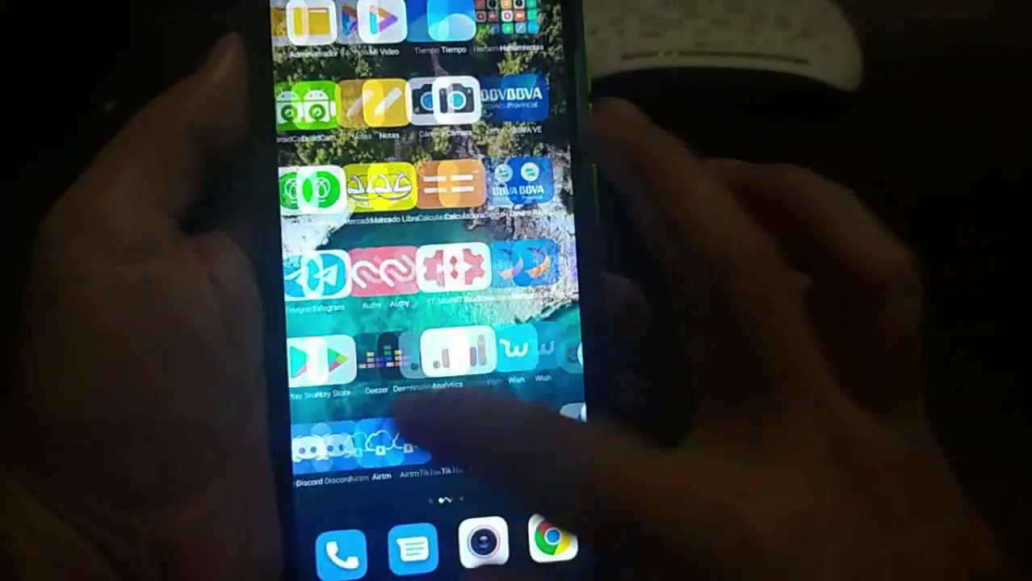
{"action": "scroll", "coordinate": [436, 323], "scroll_direction": "left", "scroll_amount": 3}
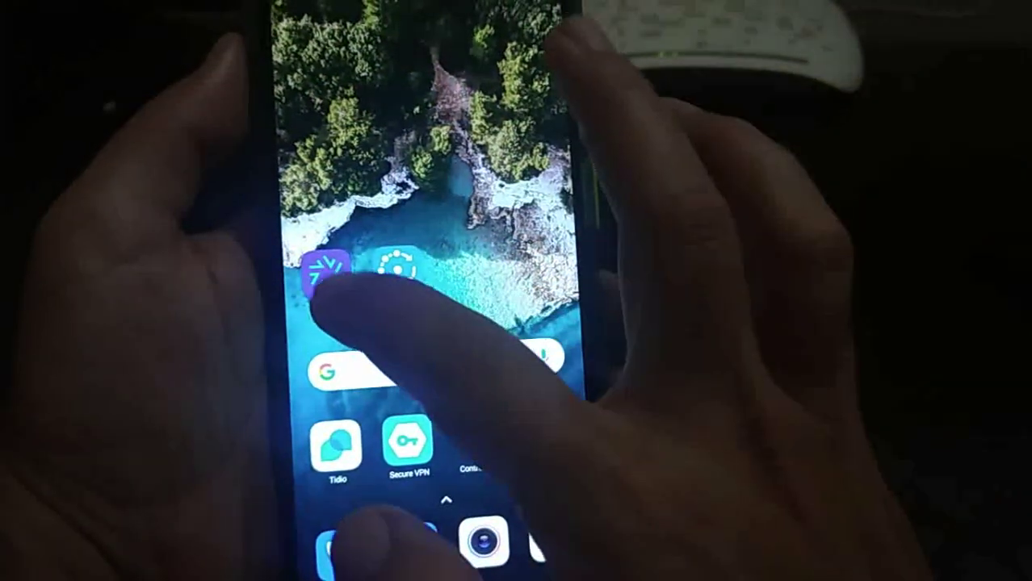
{"action": "left_click", "coordinate": [326, 276]}
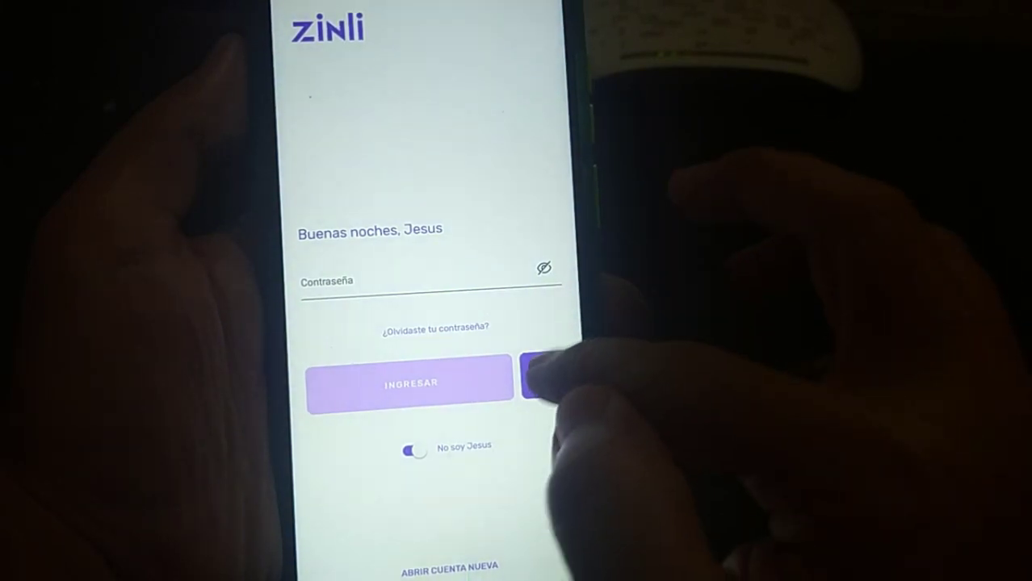
{"action": "left_click", "coordinate": [543, 373]}
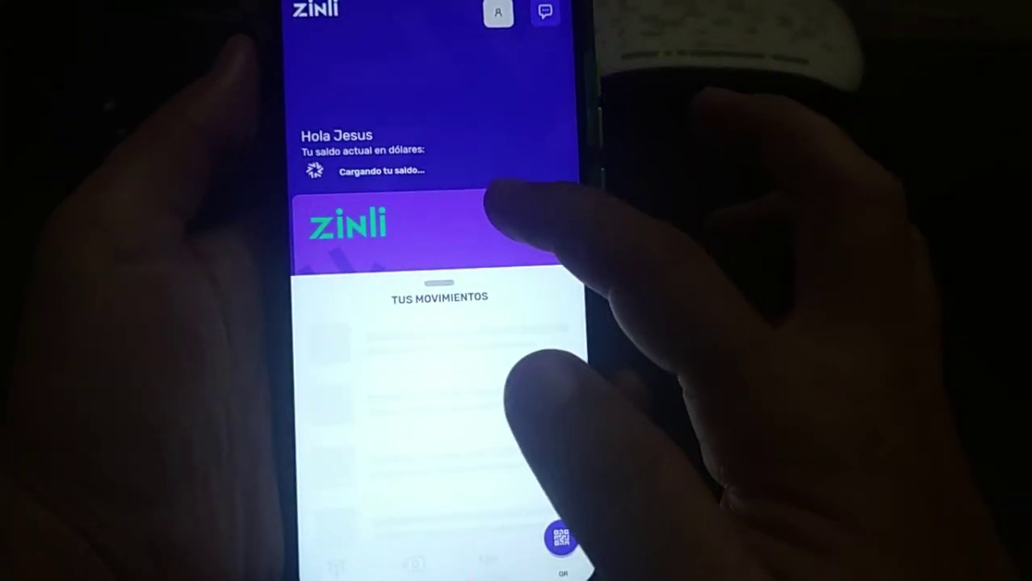
Step: Check the Zinli home screen's balance and movements area and view the Visa card's options
{"action": "left_click", "coordinate": [492, 217]}
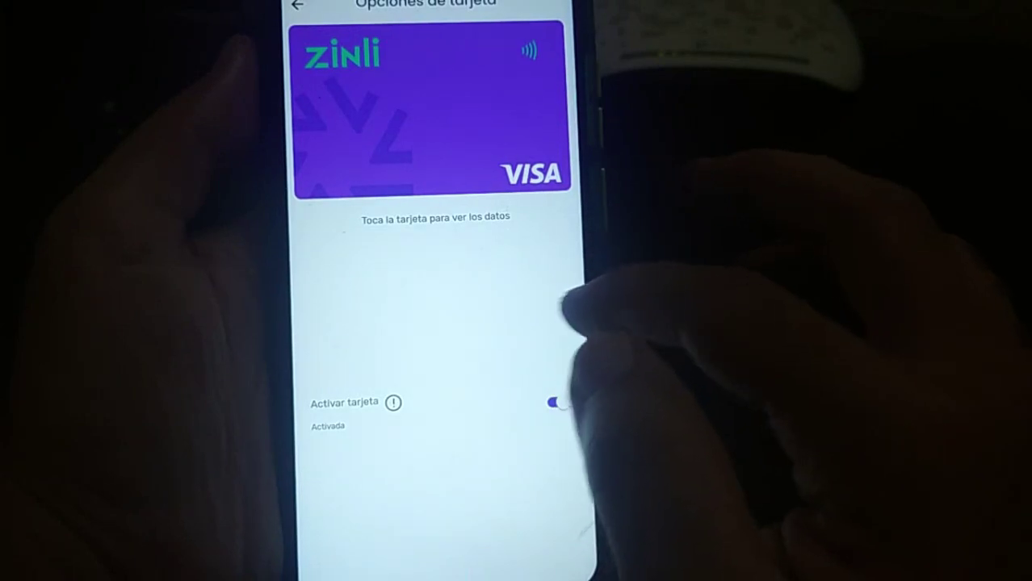
{"action": "key", "text": "Escape"}
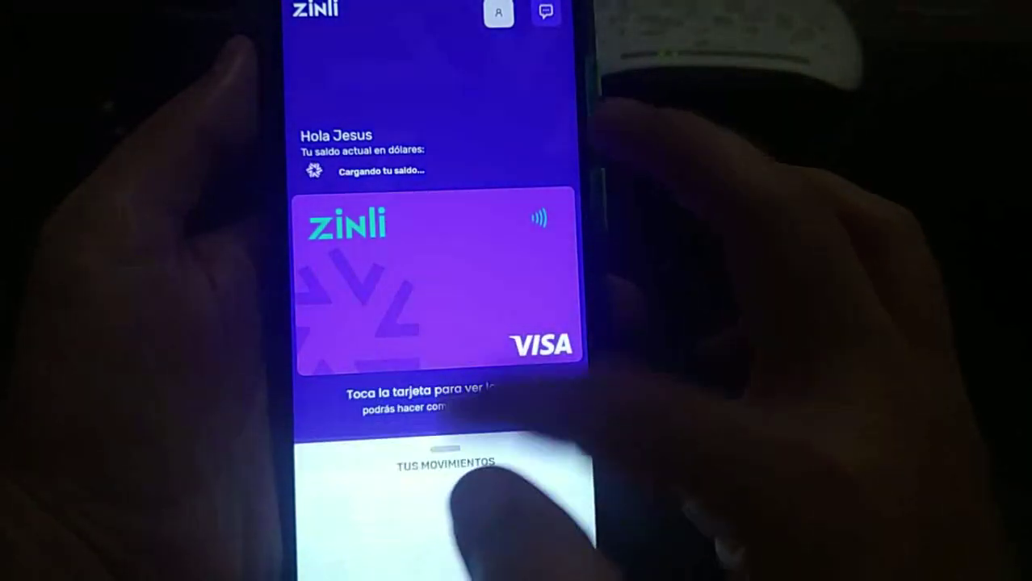
{"action": "left_click_drag", "start_coordinate": [476, 484], "coordinate": [485, 533]}
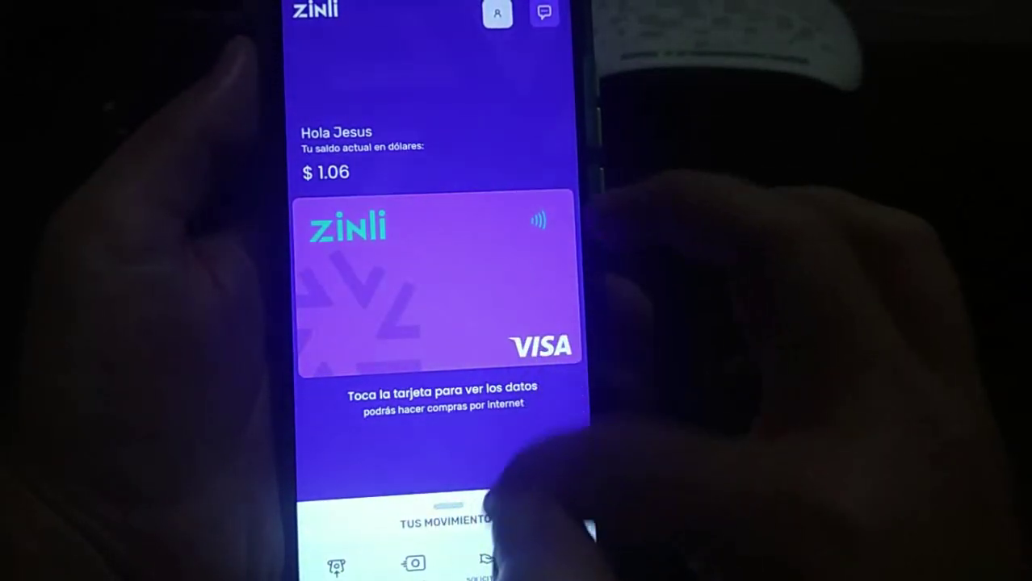
{"action": "left_click_drag", "start_coordinate": [440, 516], "coordinate": [507, 322]}
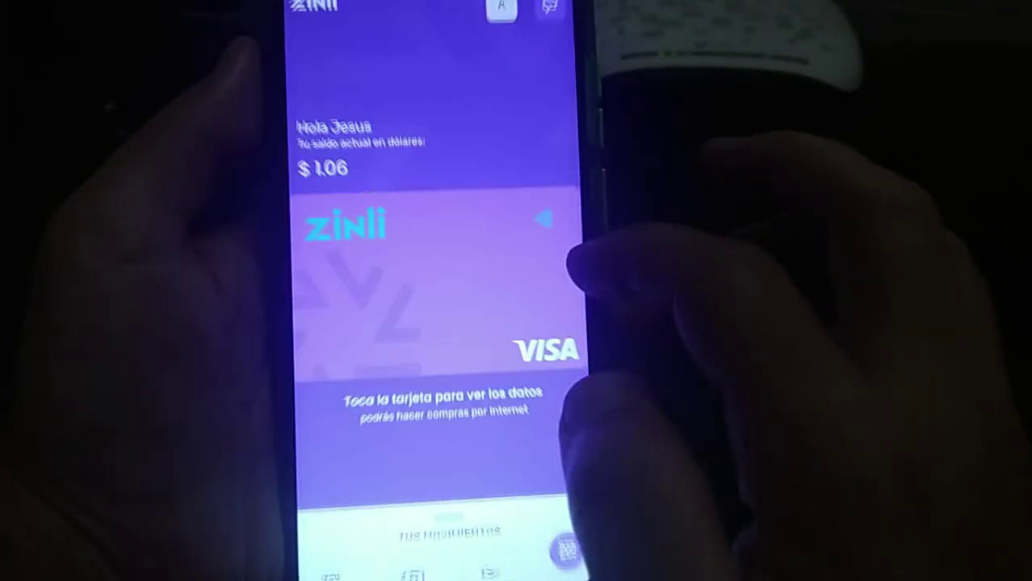
{"action": "left_click", "coordinate": [516, 290]}
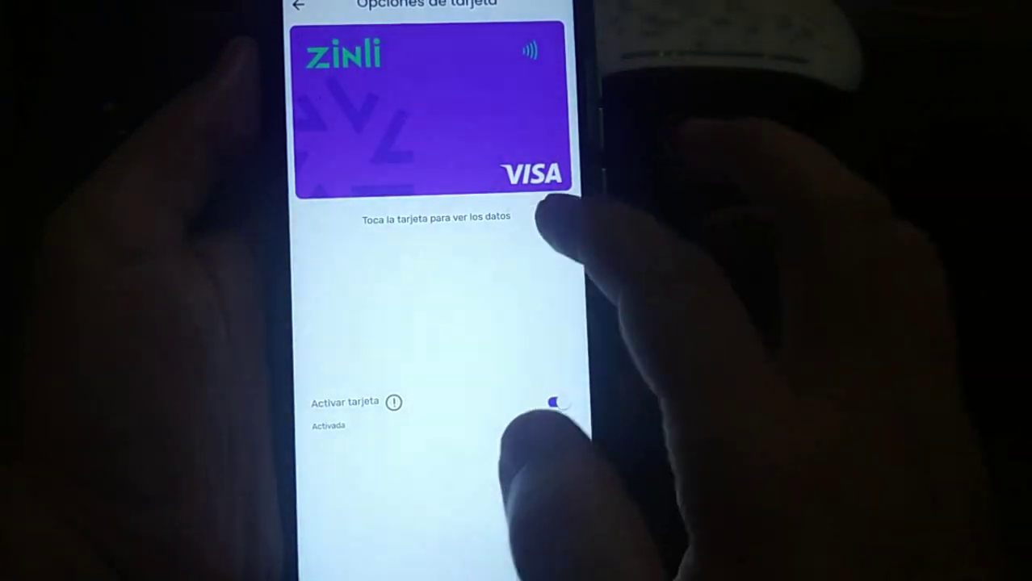